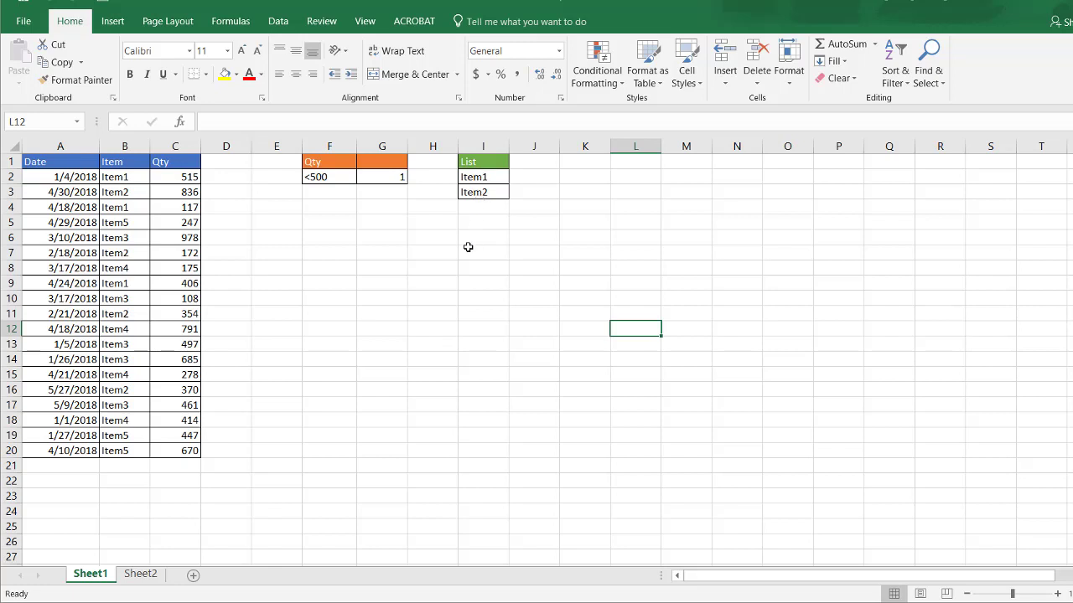
Turn on table filters and filter Qty to values less than 500
{"action": "left_click", "coordinate": [119, 235]}
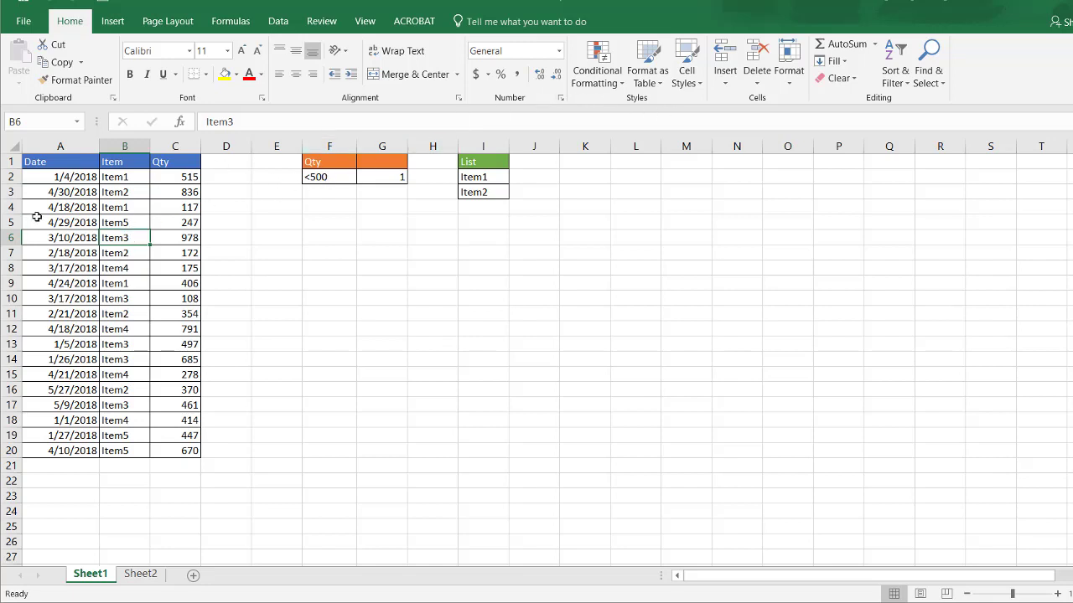
{"action": "left_click", "coordinate": [894, 73]}
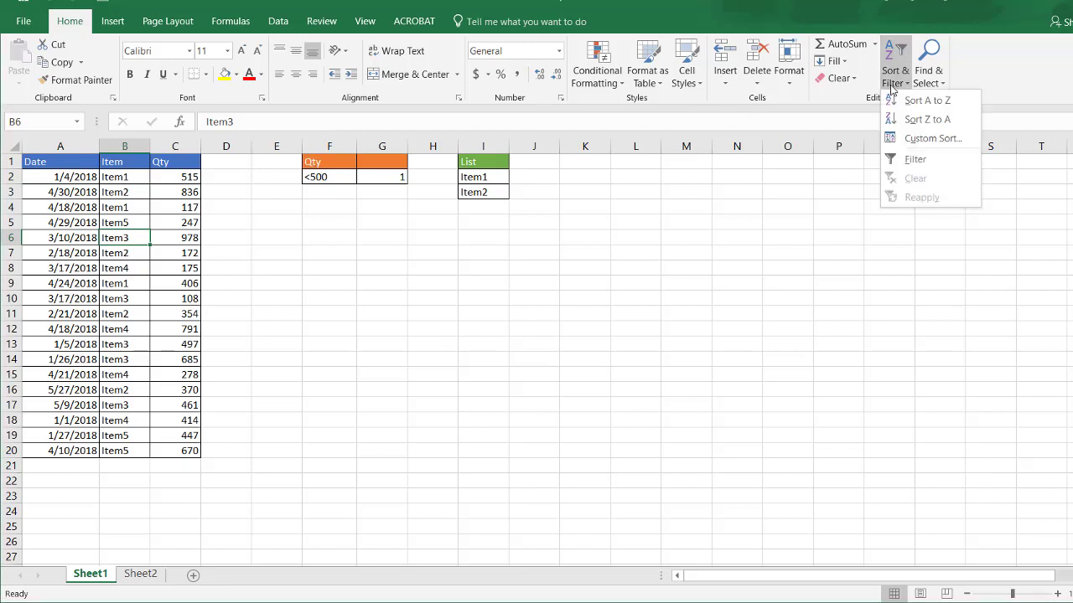
{"action": "left_click", "coordinate": [916, 161]}
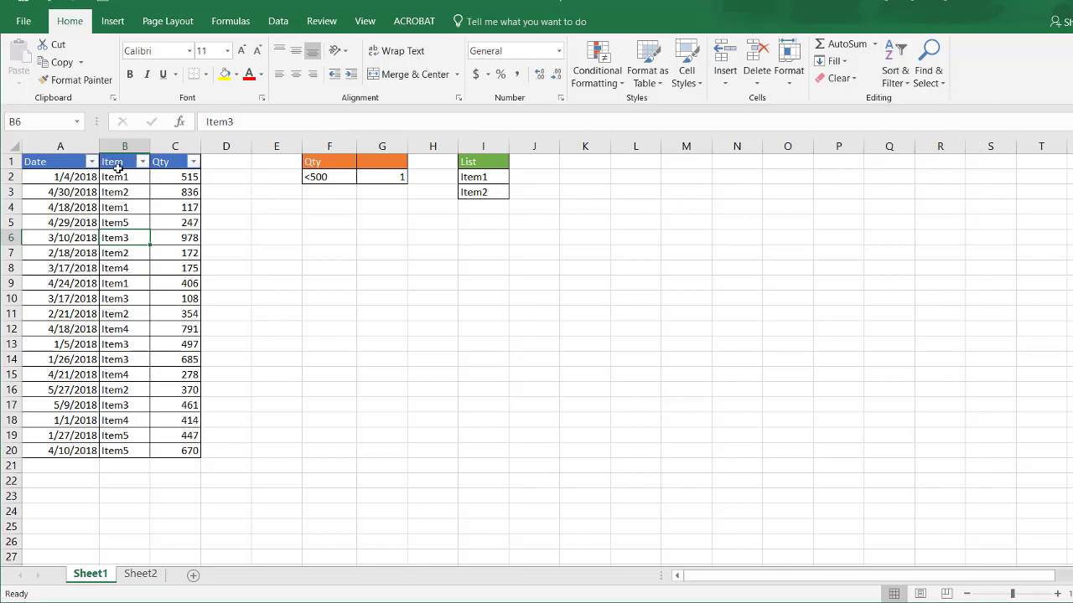
{"action": "left_click", "coordinate": [191, 163]}
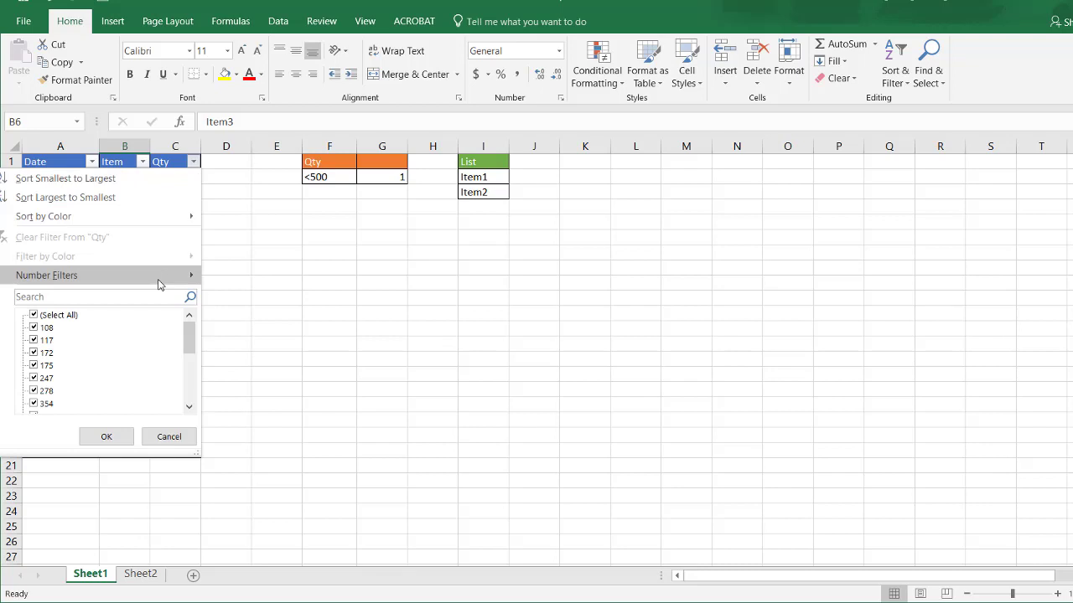
{"action": "mouse_move", "coordinate": [181, 274]}
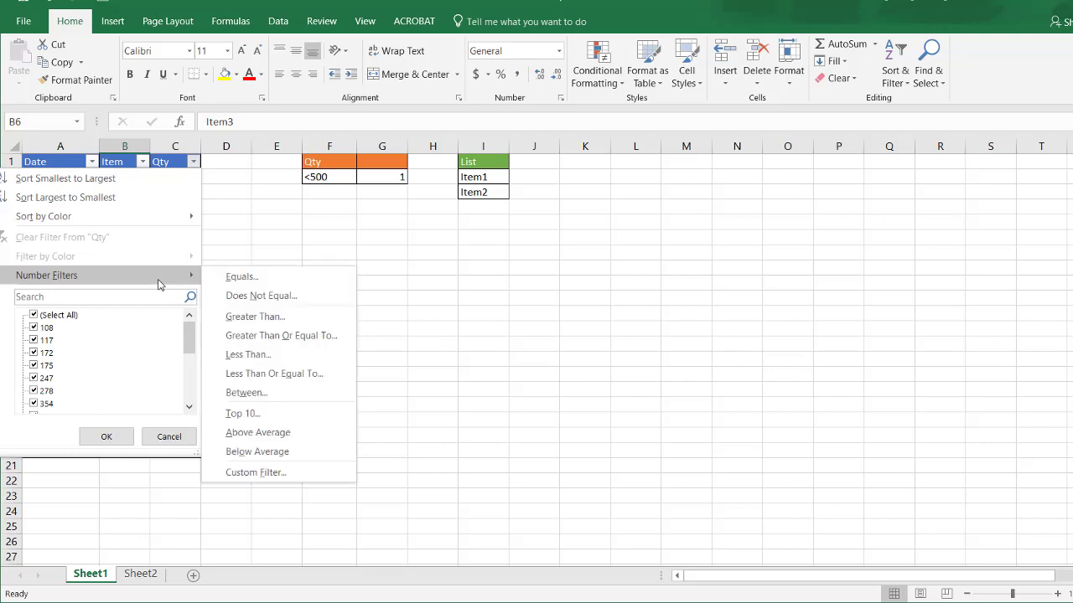
{"action": "left_click", "coordinate": [254, 355]}
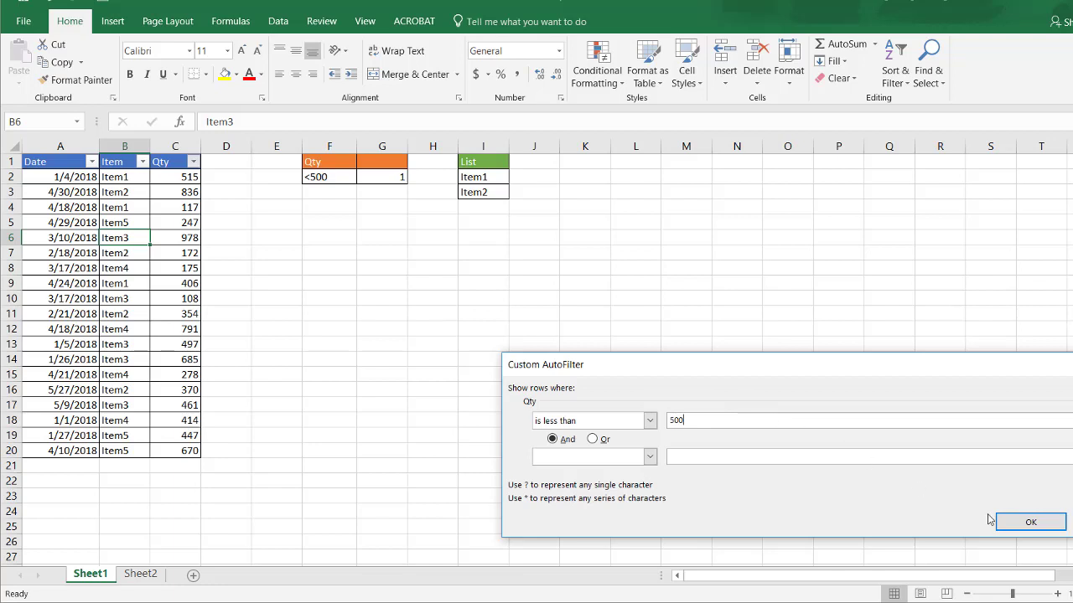
{"action": "left_click", "coordinate": [1025, 517]}
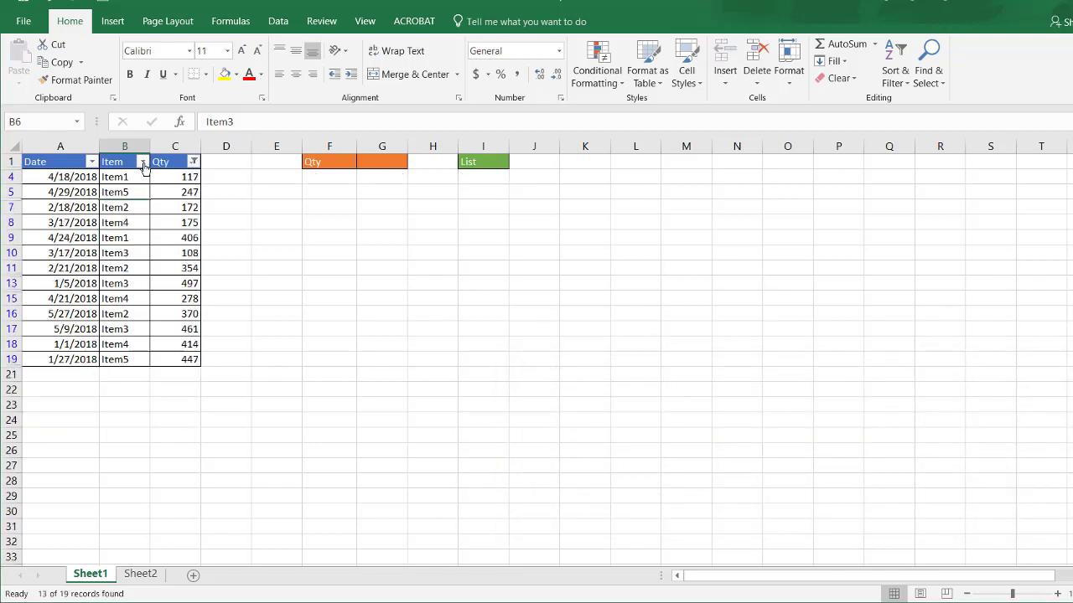
Limit the Item column to Item1 and Item2 only, leaving 5 of 19 records
{"action": "left_click", "coordinate": [143, 162]}
{"action": "left_click", "coordinate": [34, 315]}
{"action": "left_click", "coordinate": [34, 327]}
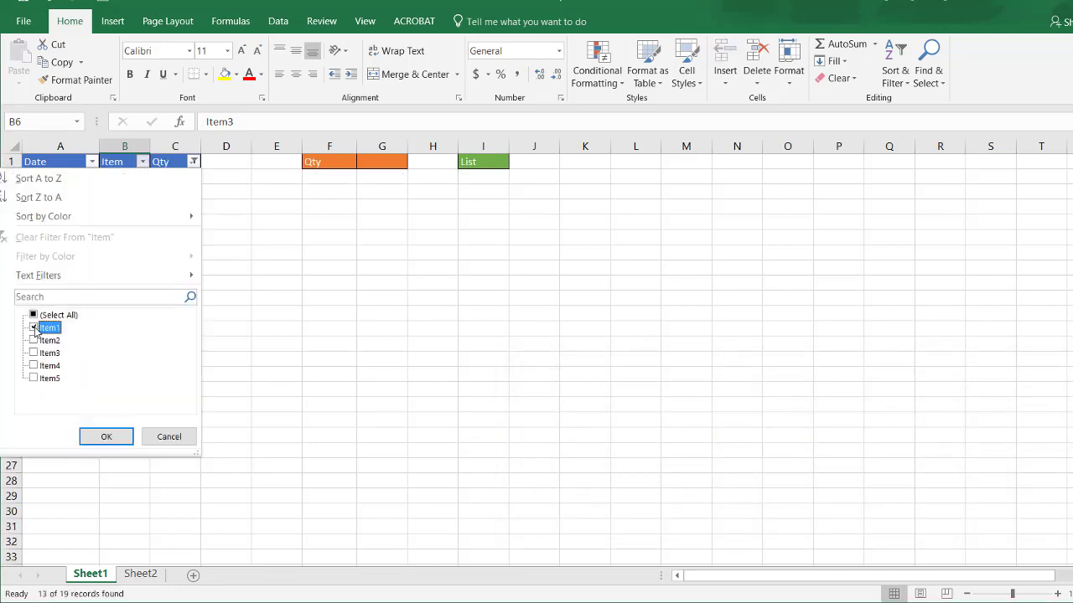
{"action": "left_click", "coordinate": [34, 340]}
{"action": "left_click", "coordinate": [105, 436]}
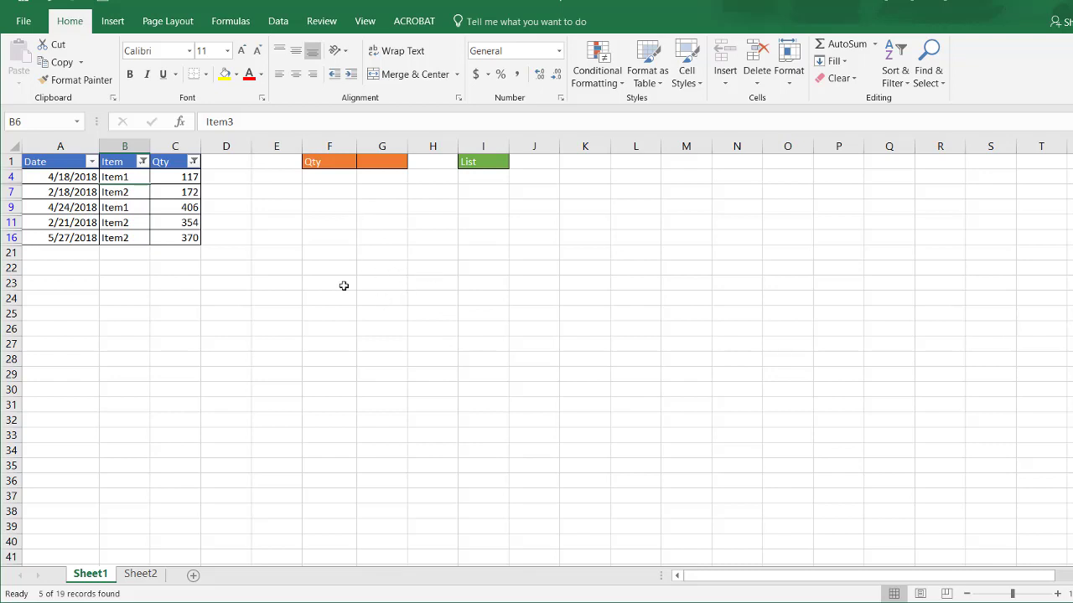
Clear the Qty and Item filters so all 19 records show
{"action": "left_click", "coordinate": [150, 222]}
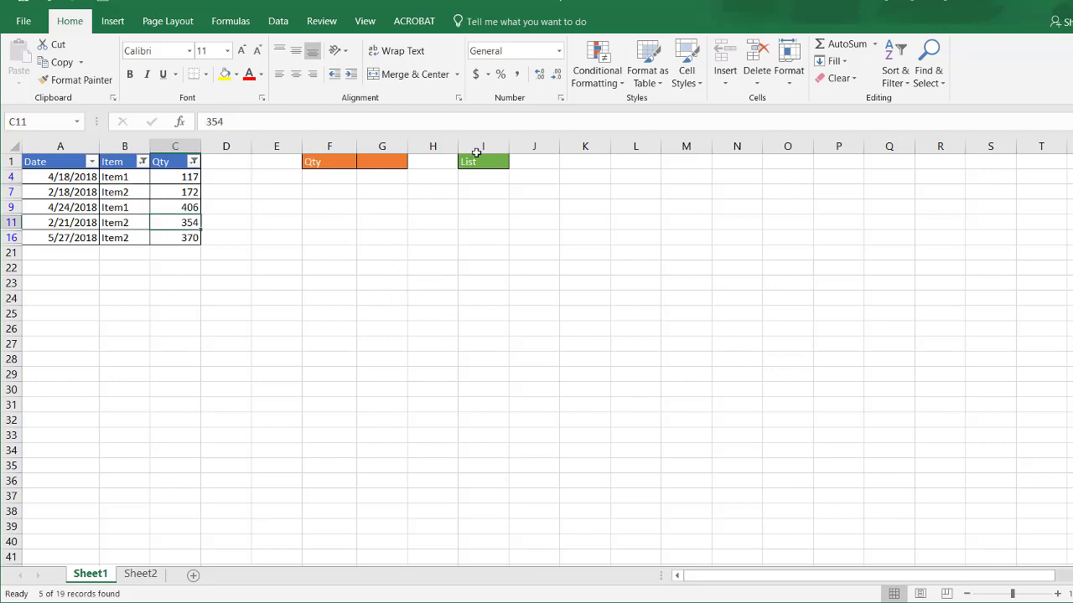
{"action": "left_click", "coordinate": [884, 84]}
{"action": "left_click", "coordinate": [913, 179]}
{"action": "left_click", "coordinate": [454, 304]}
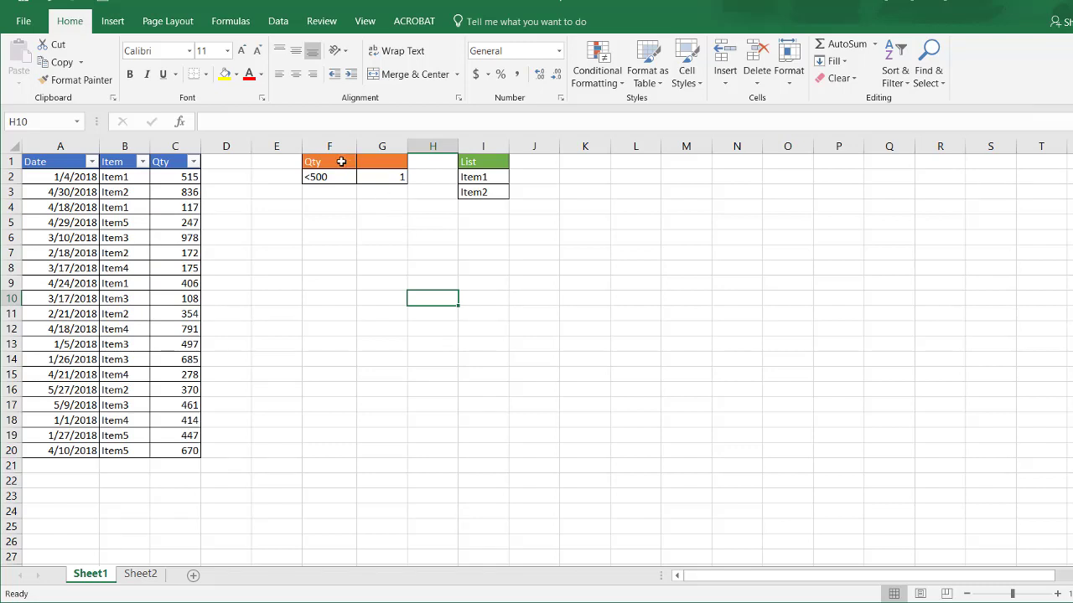
Review the criteria cells: List with Item1/Item2 in I1:I3, and Qty <500 in F1:F2
{"action": "left_click", "coordinate": [487, 162]}
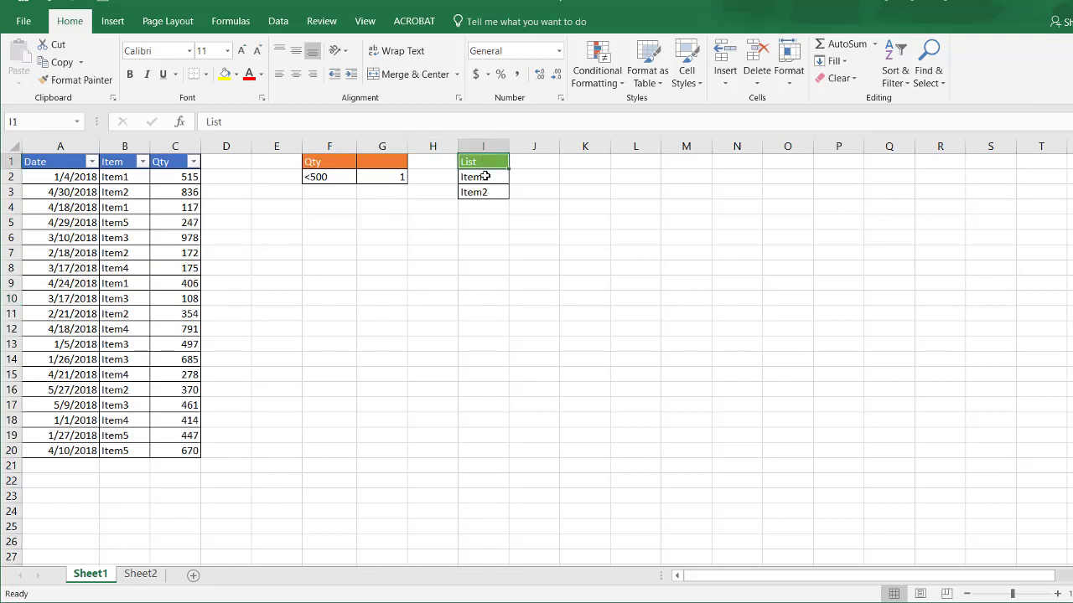
{"action": "left_click", "coordinate": [484, 177]}
{"action": "left_click", "coordinate": [484, 193]}
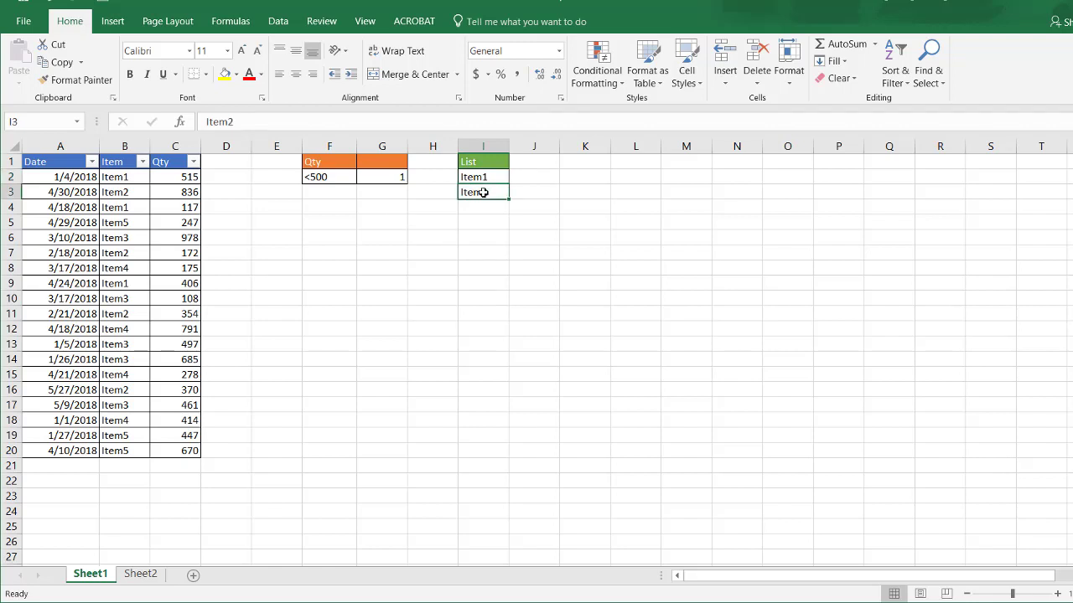
{"action": "left_click", "coordinate": [483, 177]}
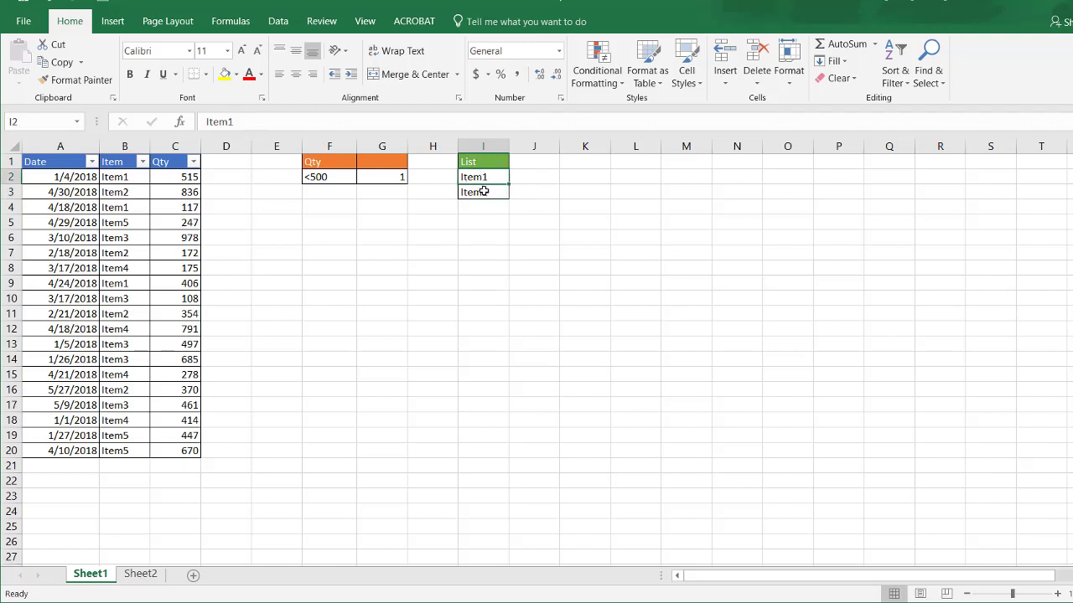
{"action": "left_click", "coordinate": [483, 192]}
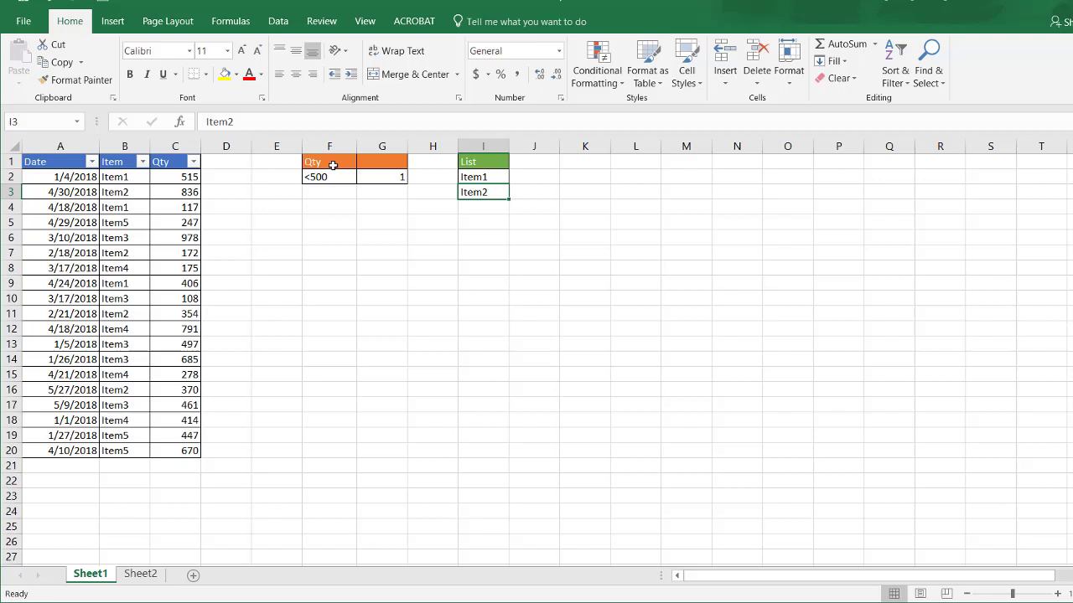
{"action": "left_click", "coordinate": [331, 165]}
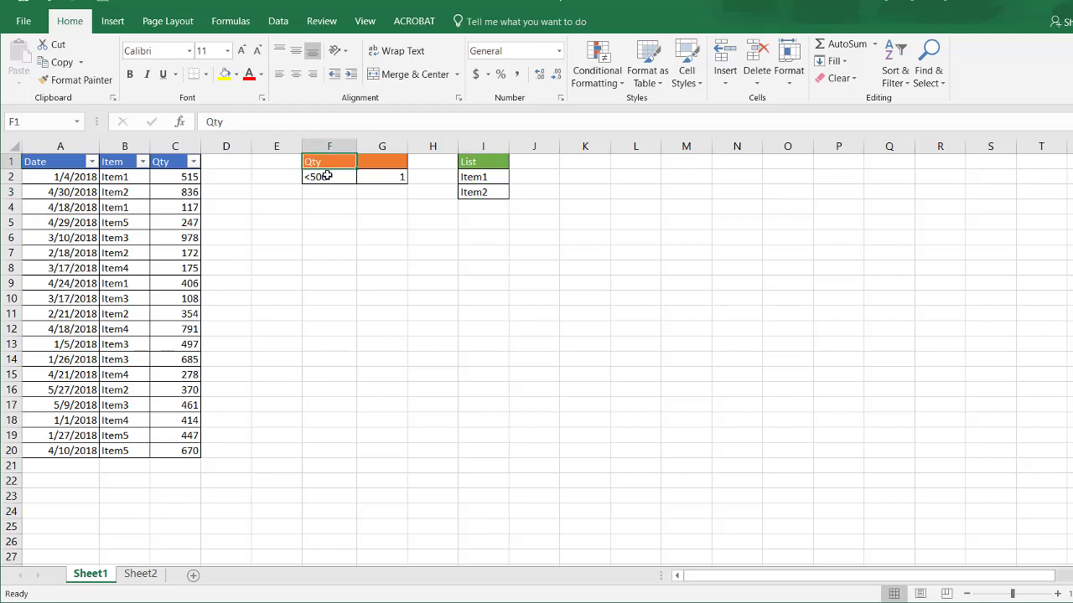
{"action": "left_click", "coordinate": [326, 176]}
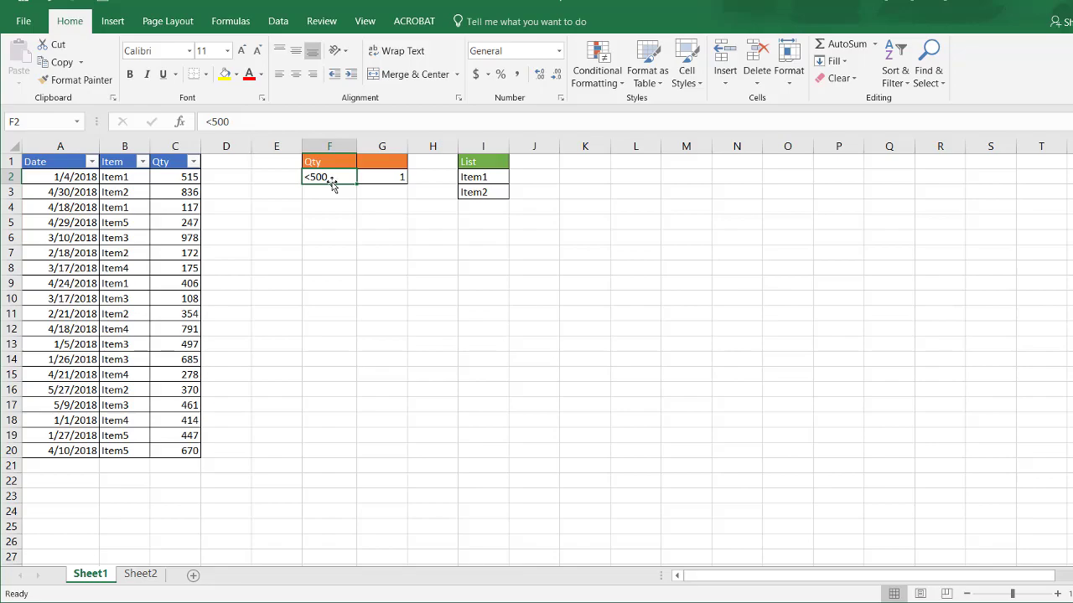
Change the G2 COUNTIF range to the absolute list reference $I$2:$I$3
{"action": "left_click", "coordinate": [382, 178]}
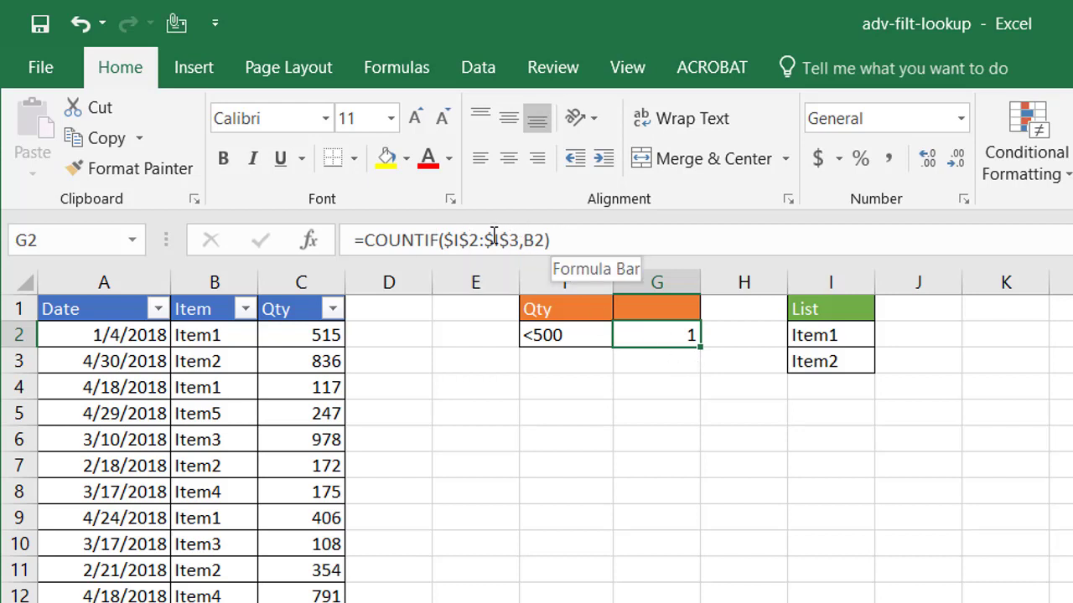
{"action": "left_click", "coordinate": [582, 240]}
{"action": "key", "text": "BackSpace"}
{"action": "key", "text": "BackSpace"}
{"action": "key", "text": "BackSpace"}
{"action": "key", "text": "BackSpace"}
{"action": "key", "text": "BackSpace"}
{"action": "key", "text": "BackSpace"}
{"action": "key", "text": "BackSpace"}
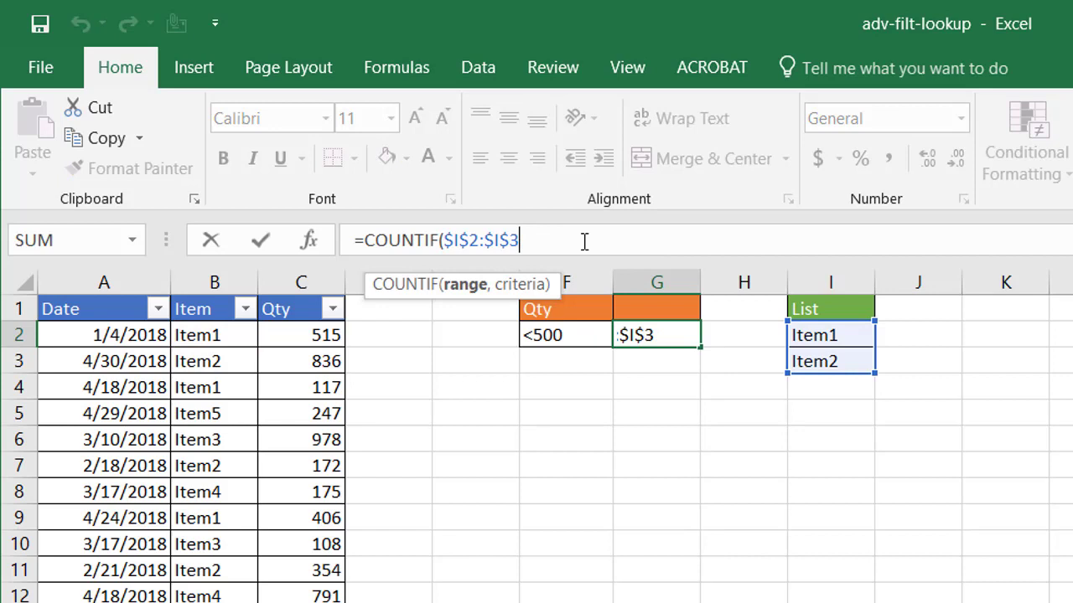
{"action": "key", "text": "BackSpace"}
{"action": "key", "text": "BackSpace"}
{"action": "key", "text": "BackSpace"}
{"action": "key", "text": "BackSpace"}
{"action": "key", "text": "BackSpace"}
{"action": "key", "text": "BackSpace"}
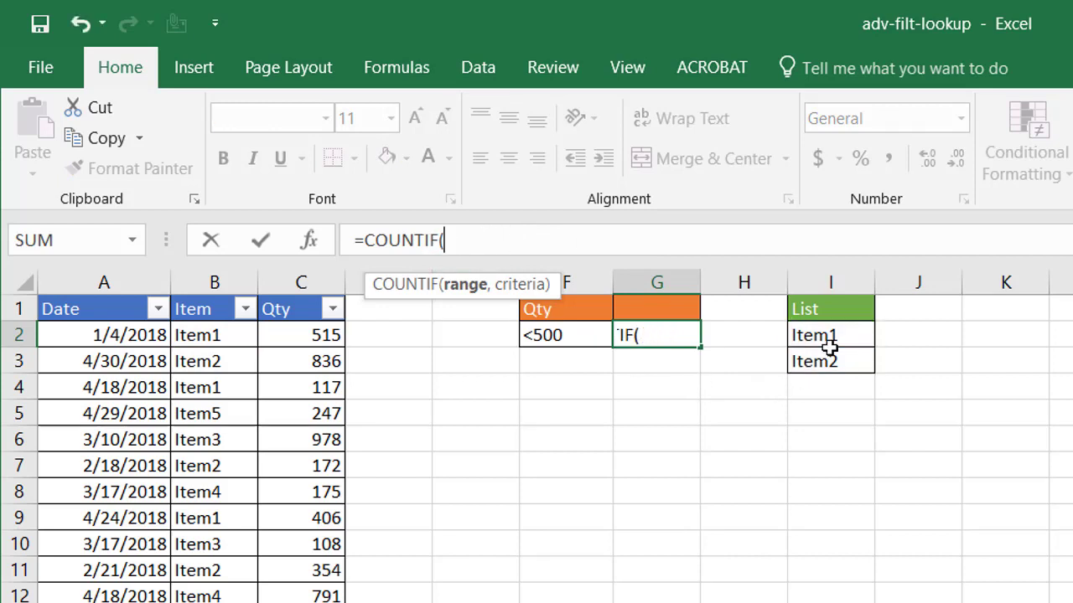
{"action": "left_click_drag", "start_coordinate": [836, 337], "coordinate": [830, 359]}
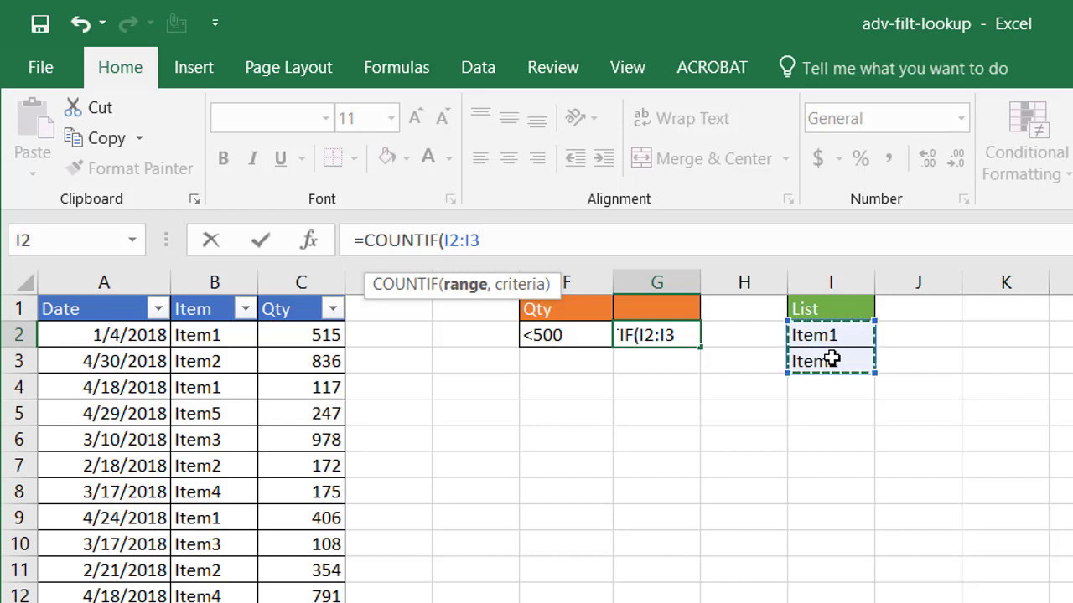
{"action": "key", "text": "F4"}
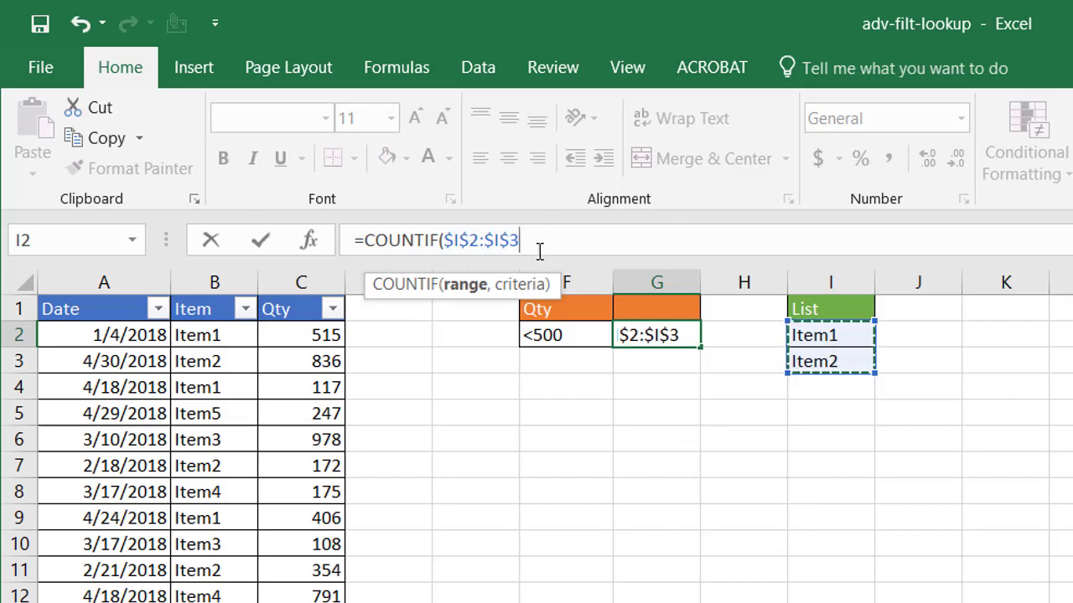
Finish G2 as =COUNTIF($I$2:$I$3,B2), returning 1
{"action": "type", "text": ","}
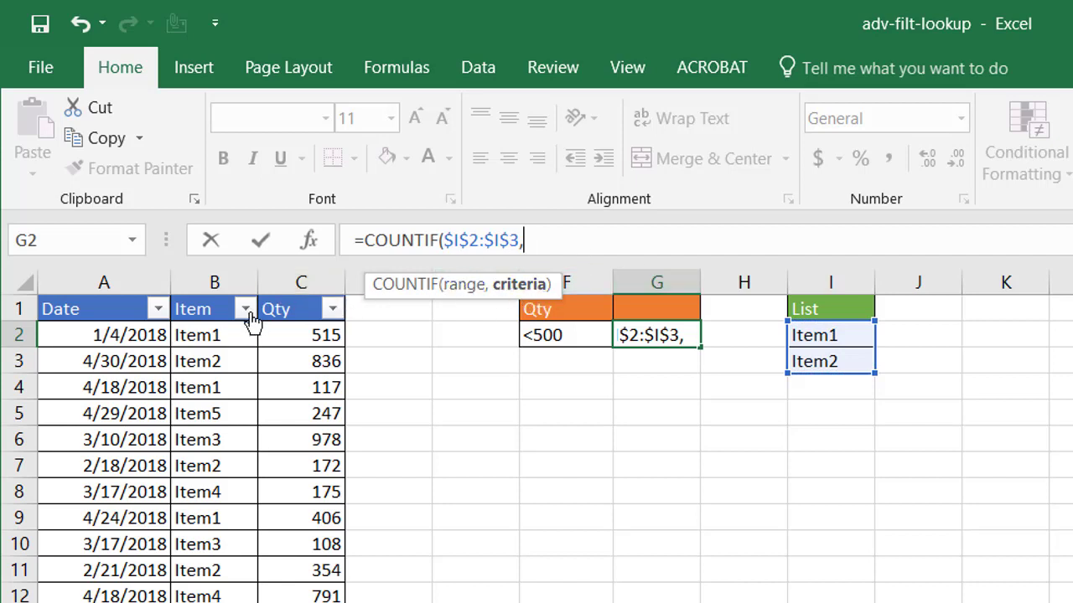
{"action": "left_click", "coordinate": [197, 335]}
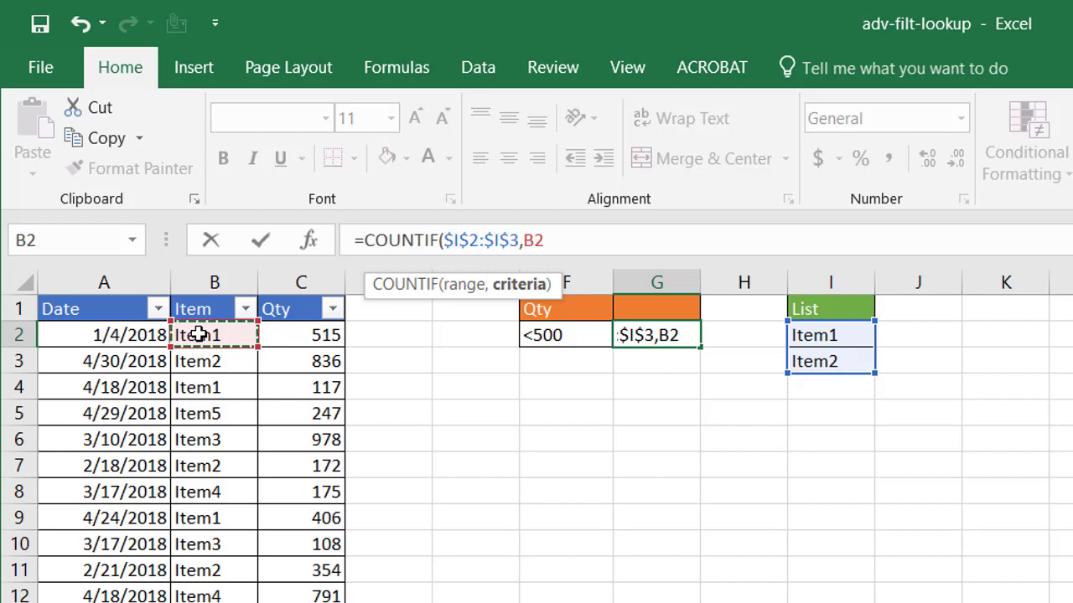
{"action": "type", "text": ")"}
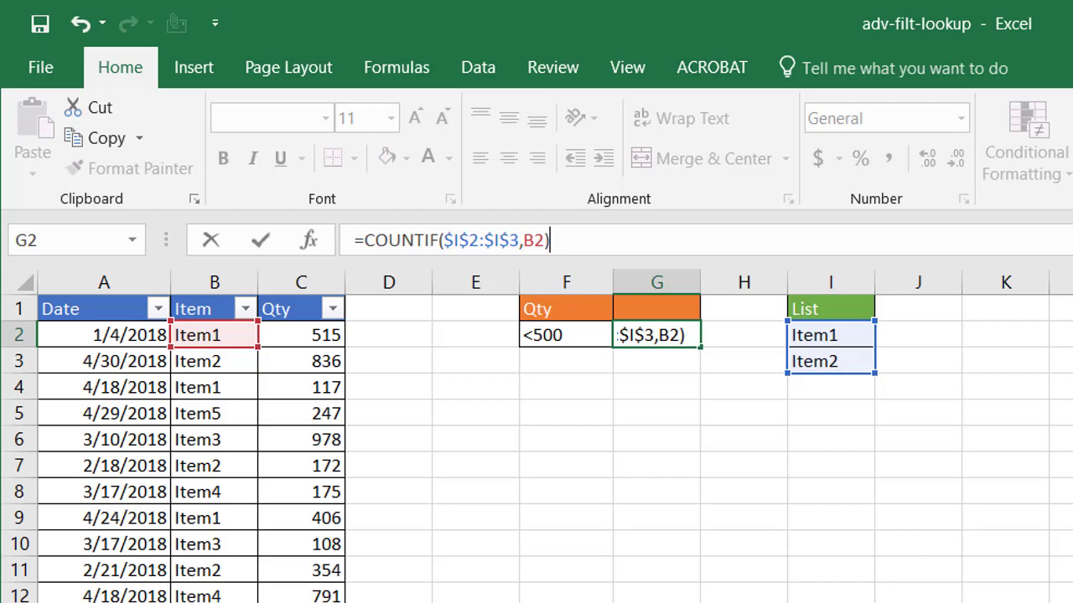
{"action": "key", "text": "Return"}
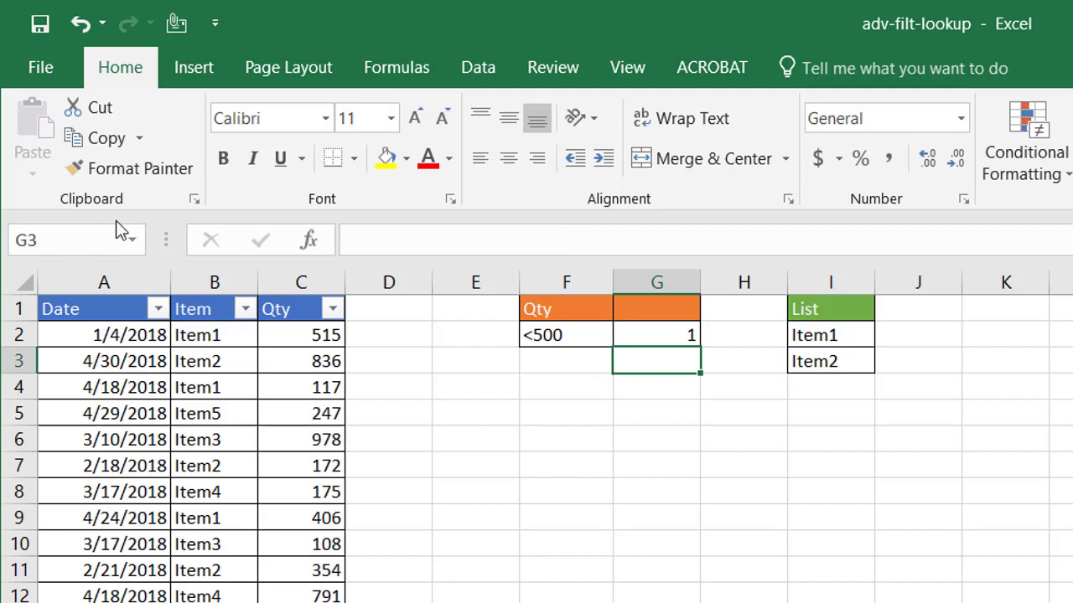
{"action": "left_click", "coordinate": [114, 310]}
Copy the Date, Item and Qty headers from A1:C1 into L1:N1
{"action": "left_click_drag", "start_coordinate": [114, 309], "coordinate": [268, 309]}
{"action": "key", "text": "ctrl+c"}
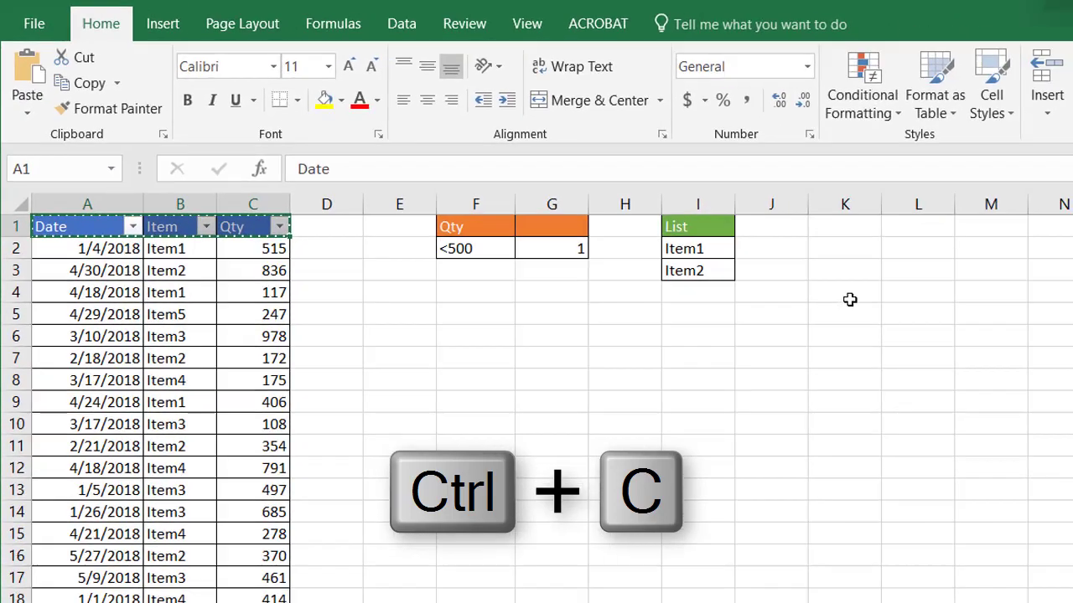
{"action": "left_click", "coordinate": [1072, 314]}
{"action": "key", "text": "ctrl+v"}
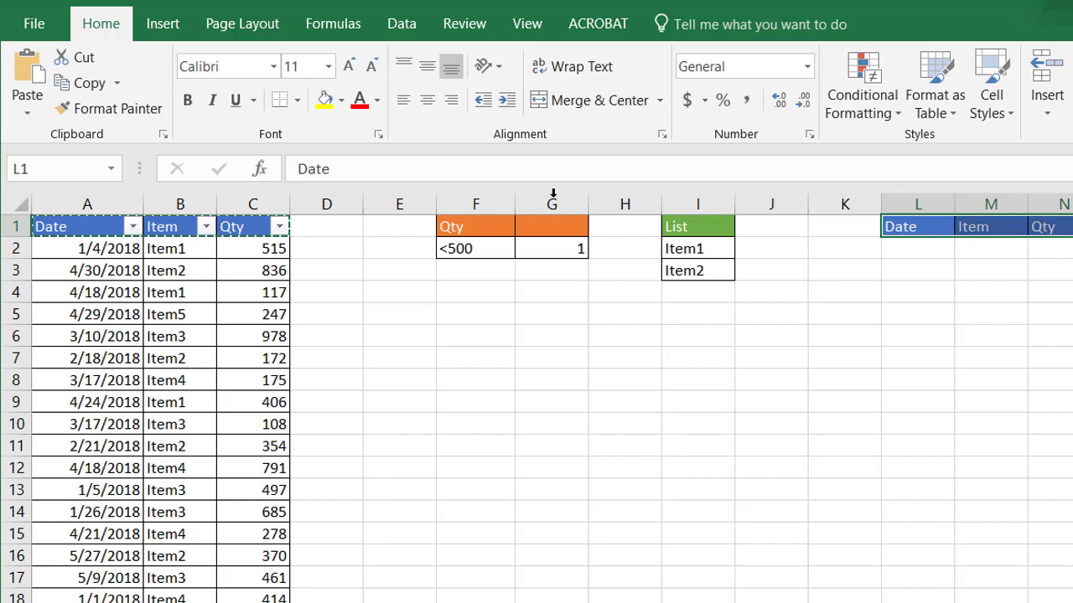
{"action": "left_click", "coordinate": [404, 23]}
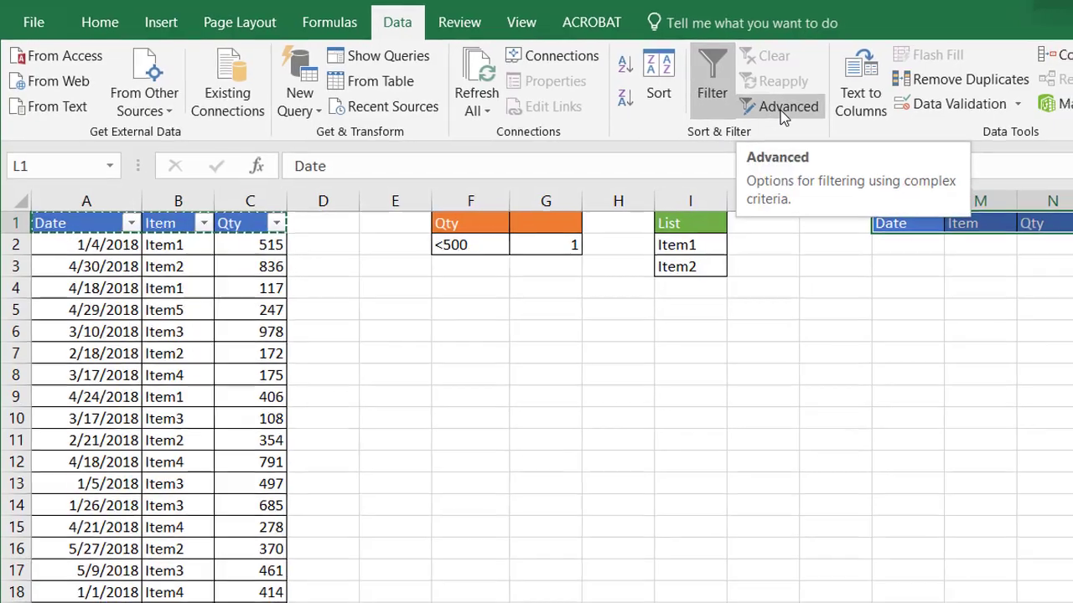
Run Advanced Filter with list A1:C20, criteria F1:G2, copying results to L1:N1
{"action": "left_click", "coordinate": [781, 109]}
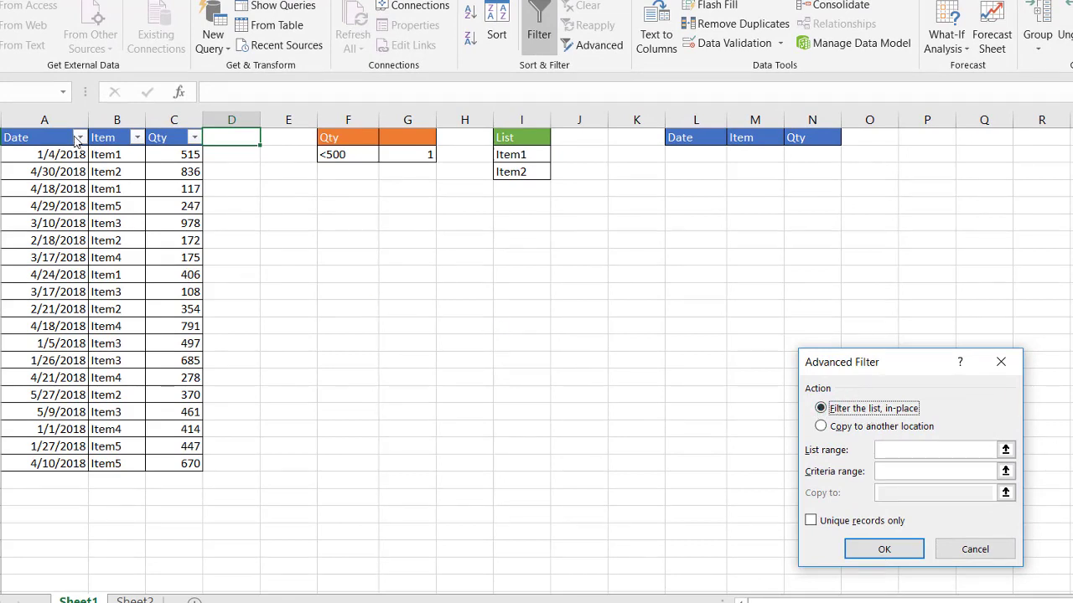
{"action": "left_click", "coordinate": [820, 426]}
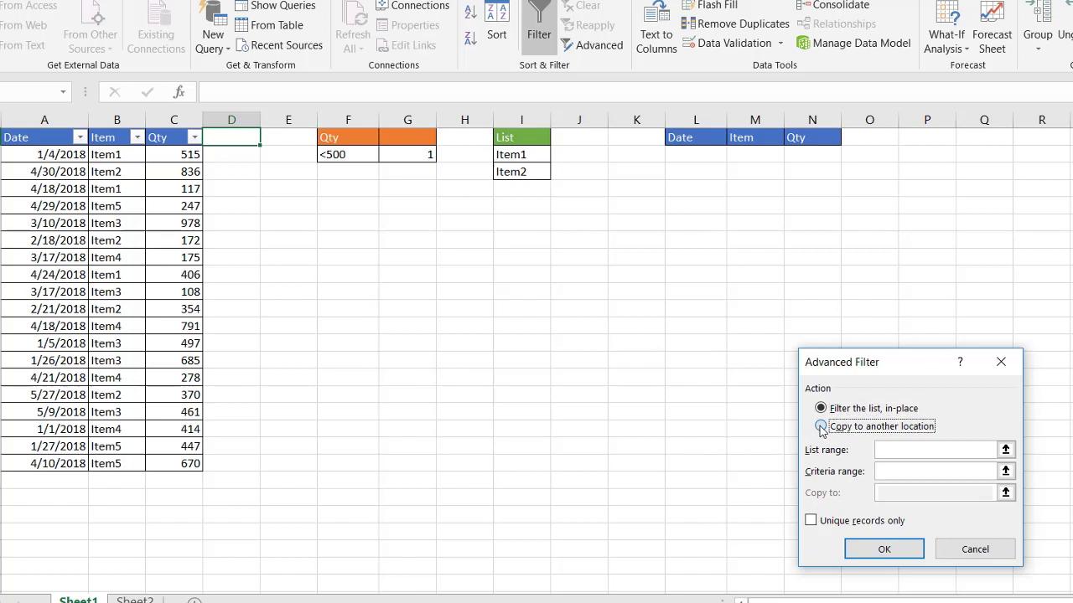
{"action": "left_click", "coordinate": [890, 449]}
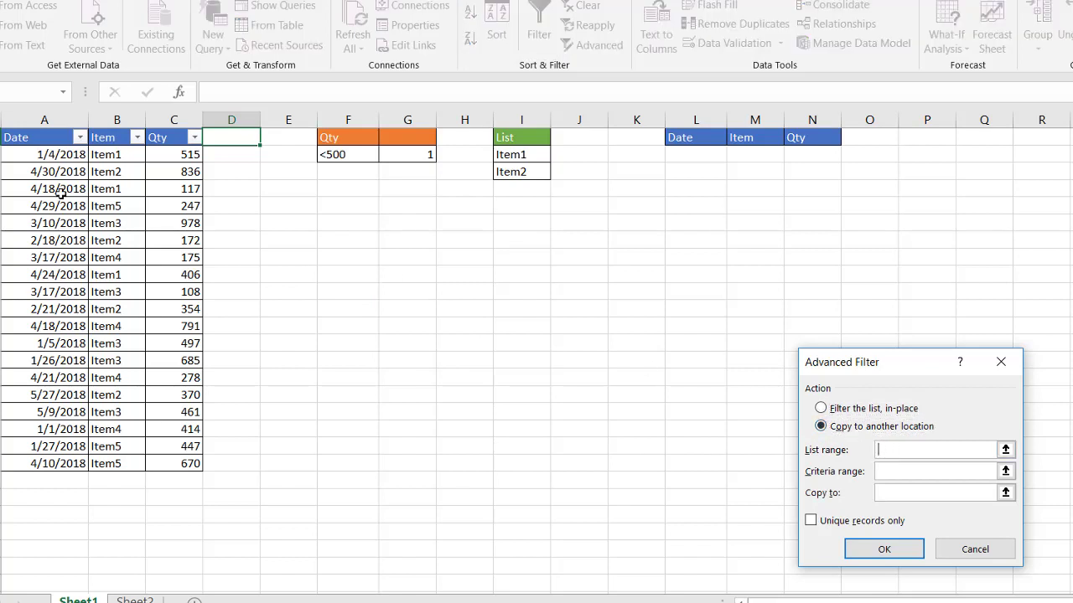
{"action": "left_click_drag", "start_coordinate": [34, 137], "coordinate": [179, 464]}
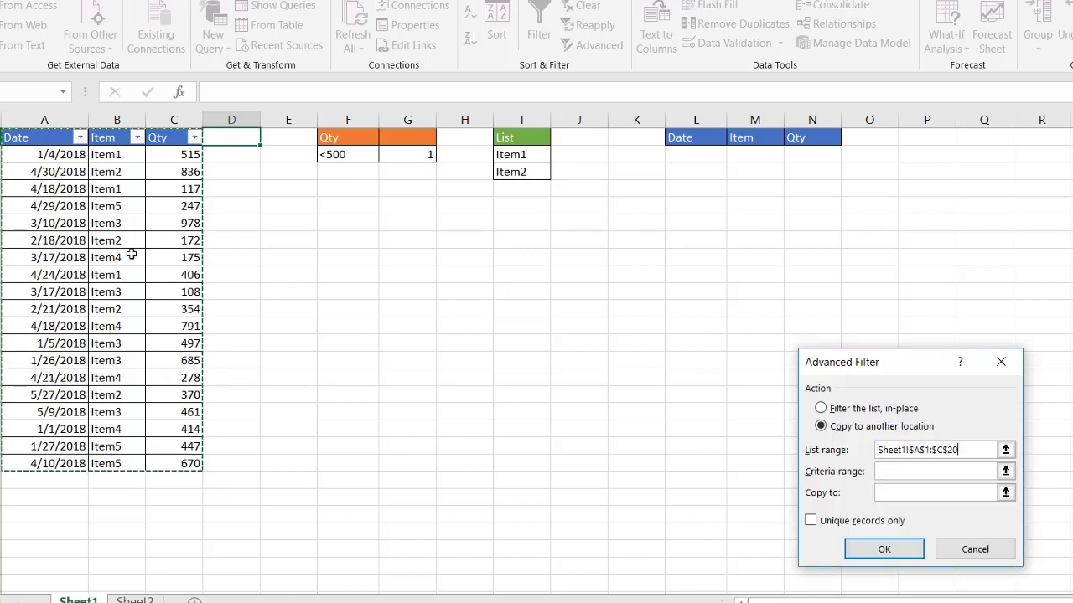
{"action": "left_click", "coordinate": [959, 472]}
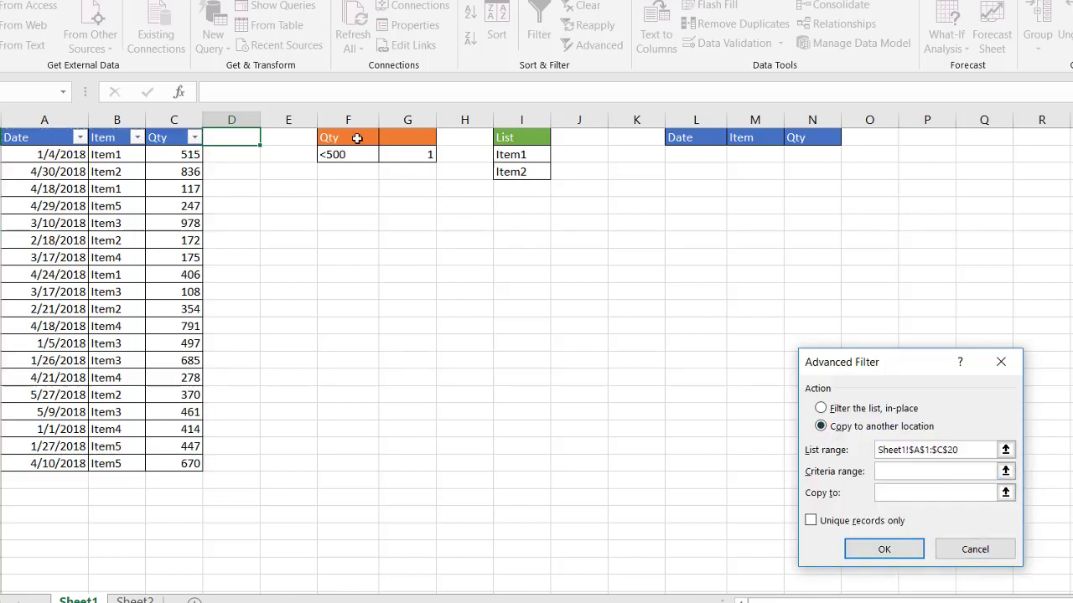
{"action": "left_click_drag", "start_coordinate": [340, 136], "coordinate": [400, 156]}
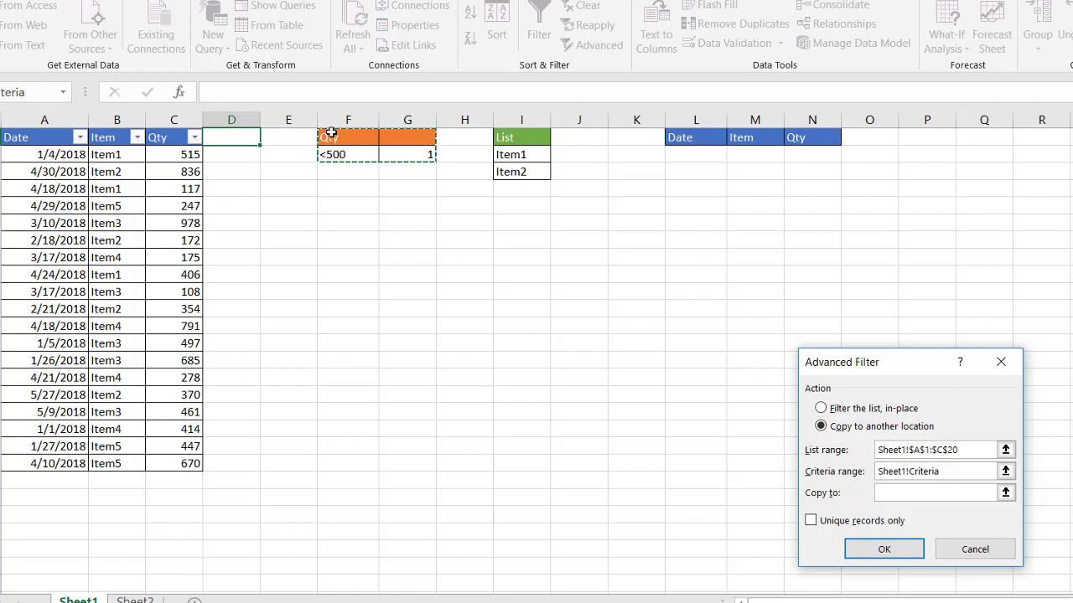
{"action": "left_click", "coordinate": [909, 497]}
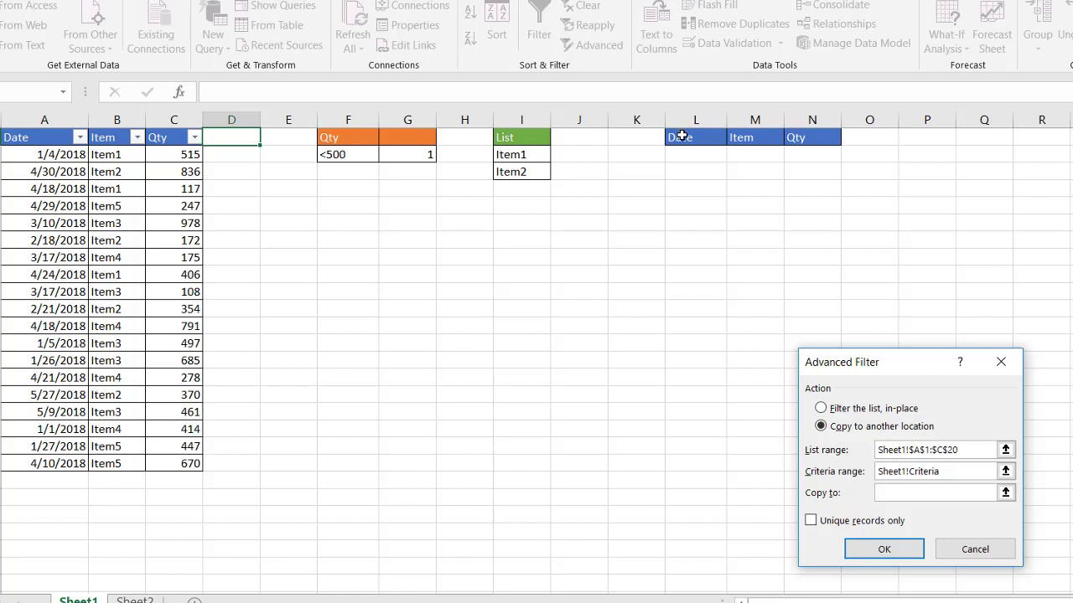
{"action": "left_click_drag", "start_coordinate": [683, 137], "coordinate": [792, 137]}
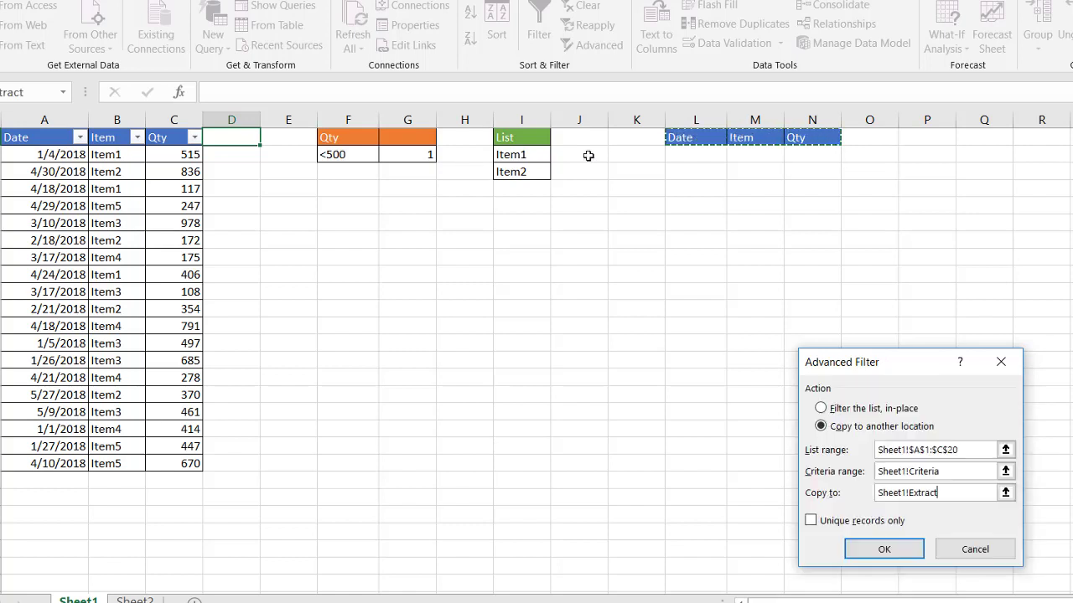
{"action": "left_click", "coordinate": [882, 548]}
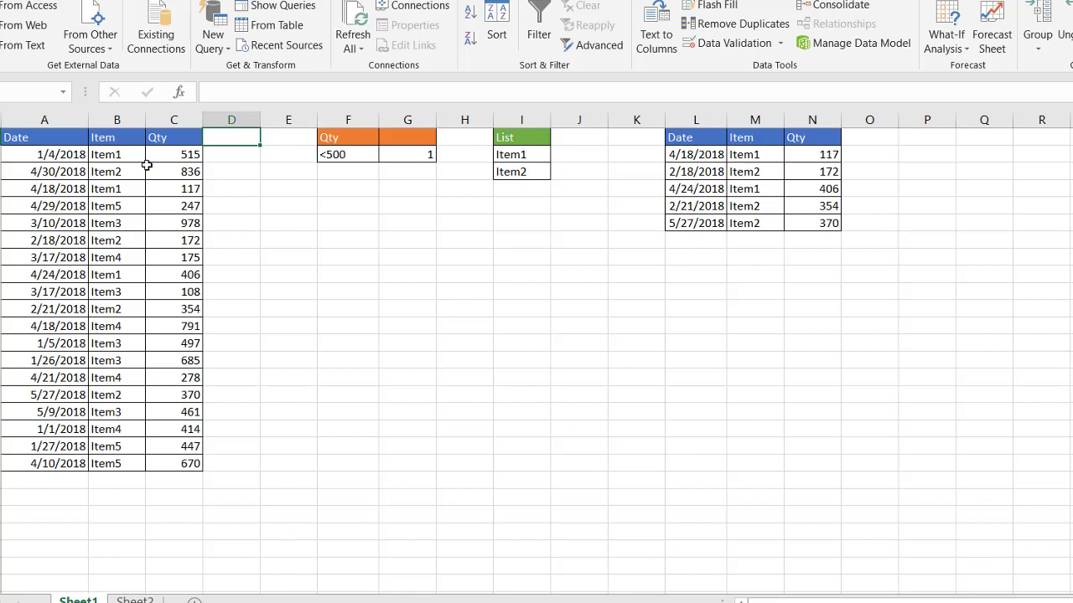
Change the Qty in C3 from 836 to 10
{"action": "left_click", "coordinate": [181, 171]}
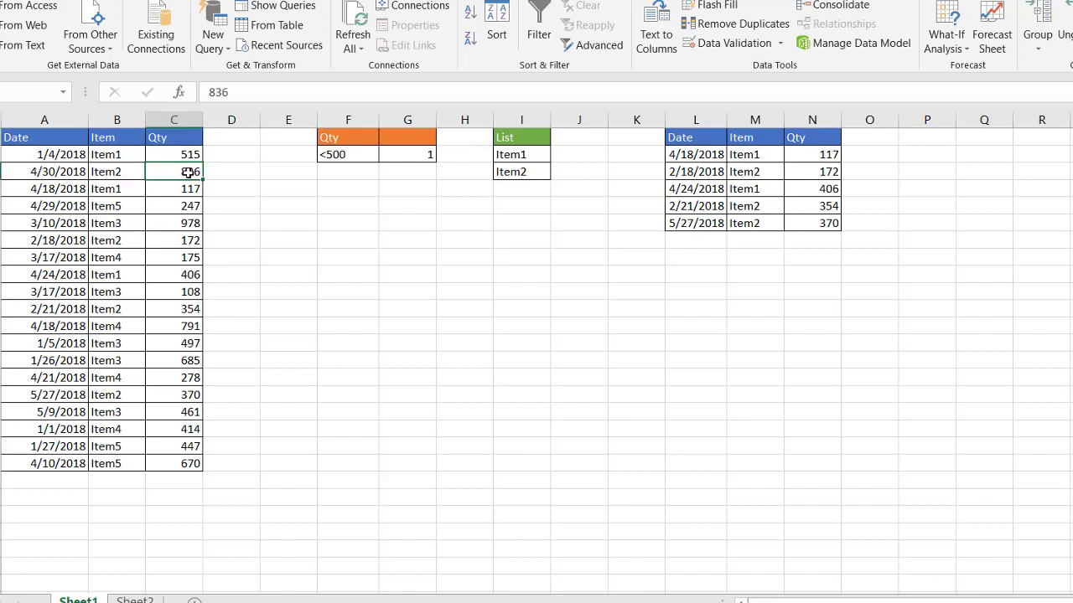
{"action": "type", "text": "10"}
{"action": "key", "text": "Return"}
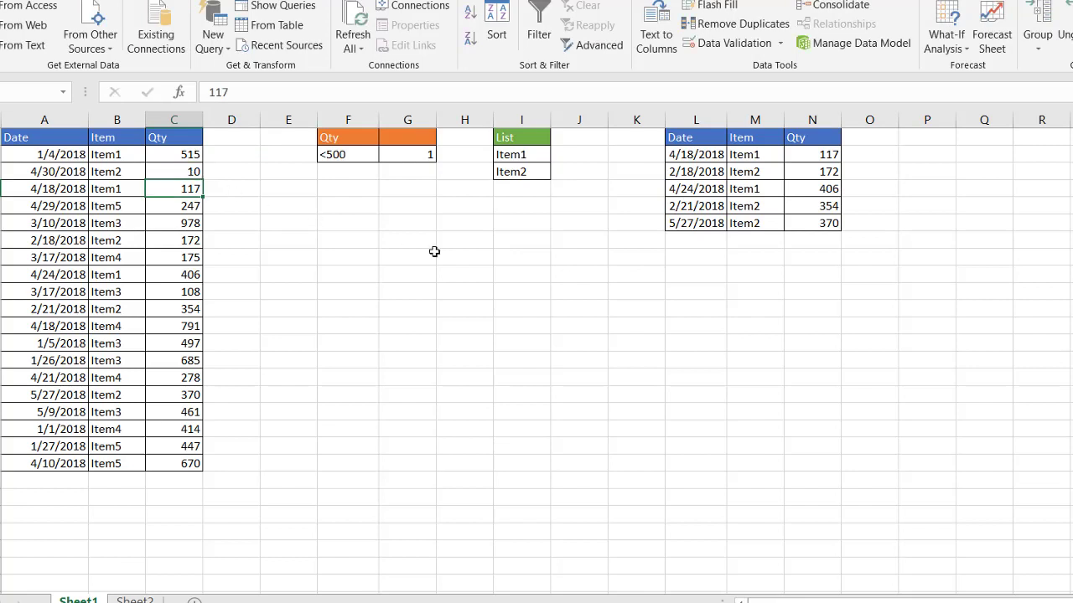
{"action": "left_click", "coordinate": [574, 253]}
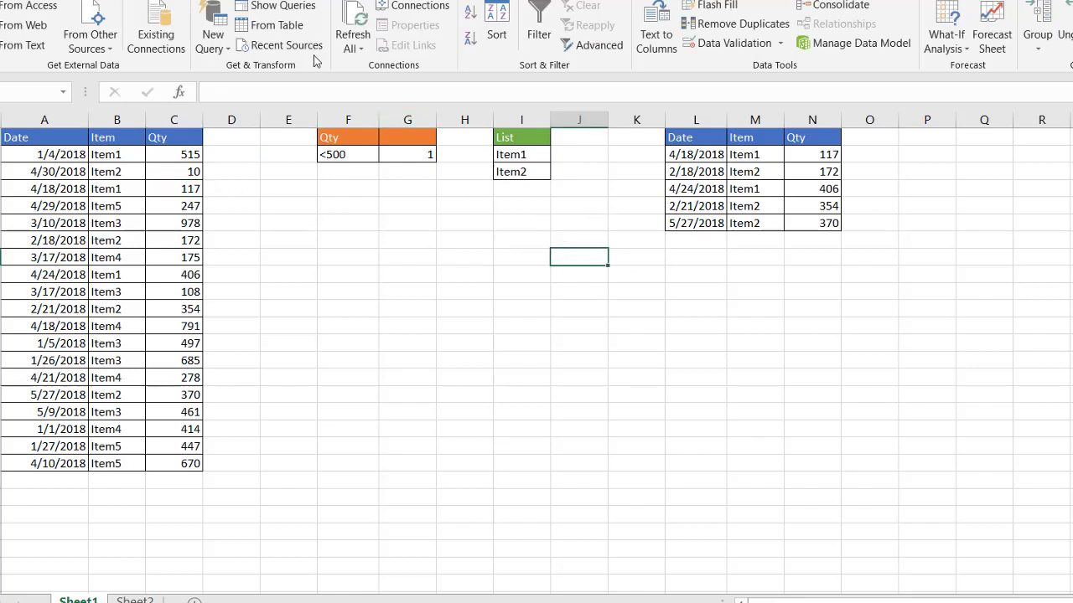
Rerun Advanced Filter to L1:N1 and confirm the new Item2 row with Qty 10
{"action": "left_click", "coordinate": [584, 47]}
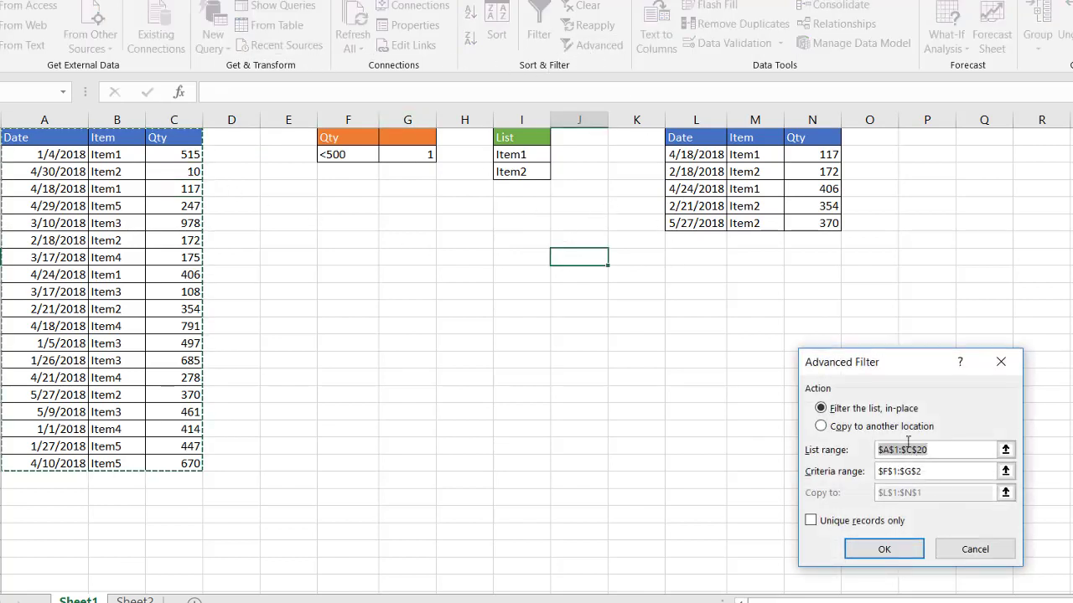
{"action": "left_click", "coordinate": [832, 425]}
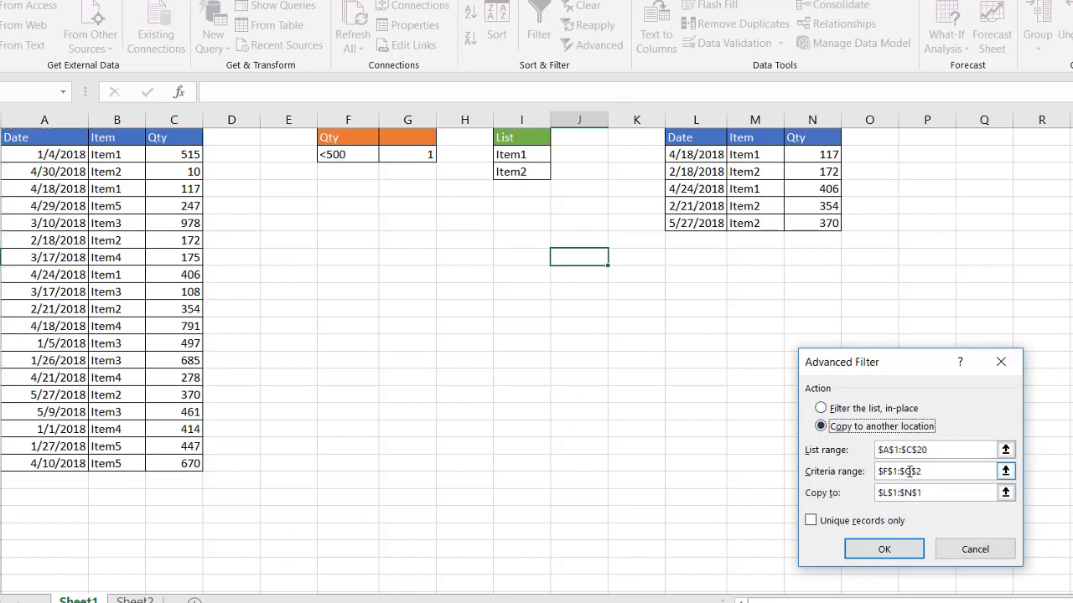
{"action": "left_click", "coordinate": [886, 547]}
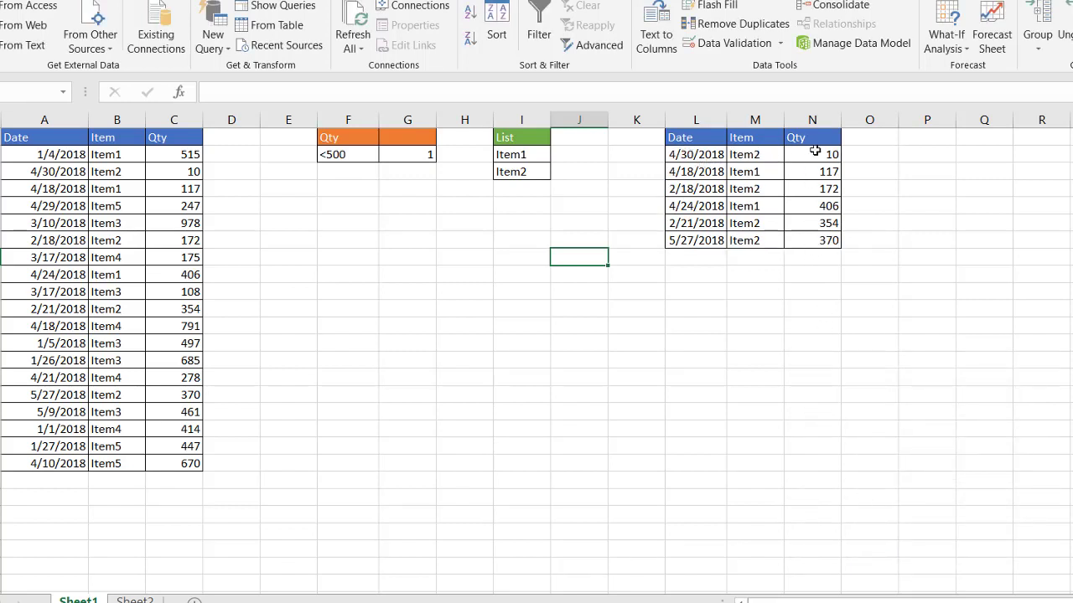
{"action": "left_click", "coordinate": [738, 156]}
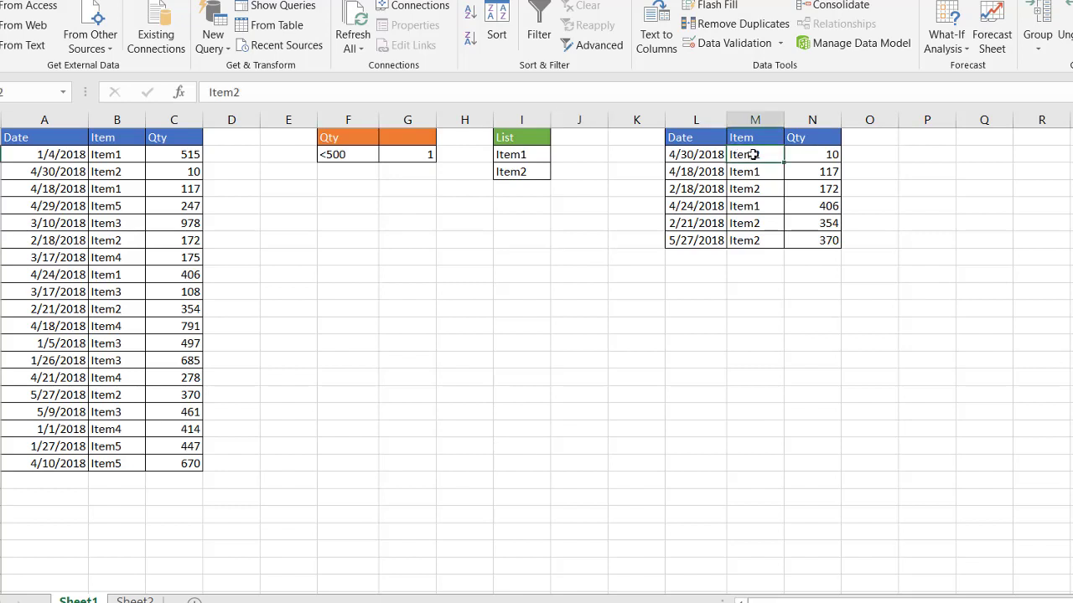
{"action": "left_click", "coordinate": [811, 154]}
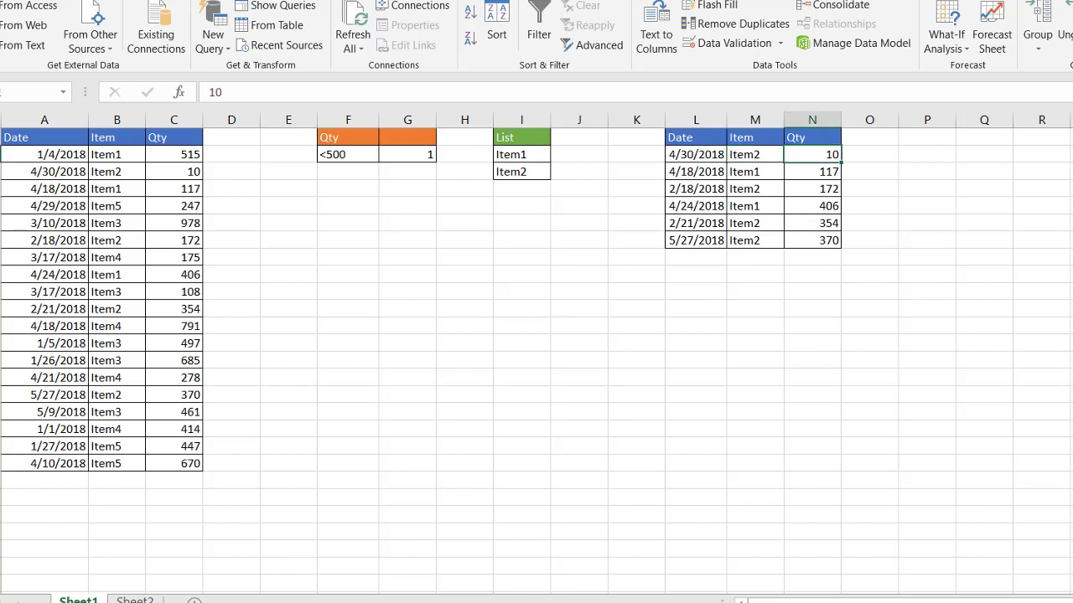